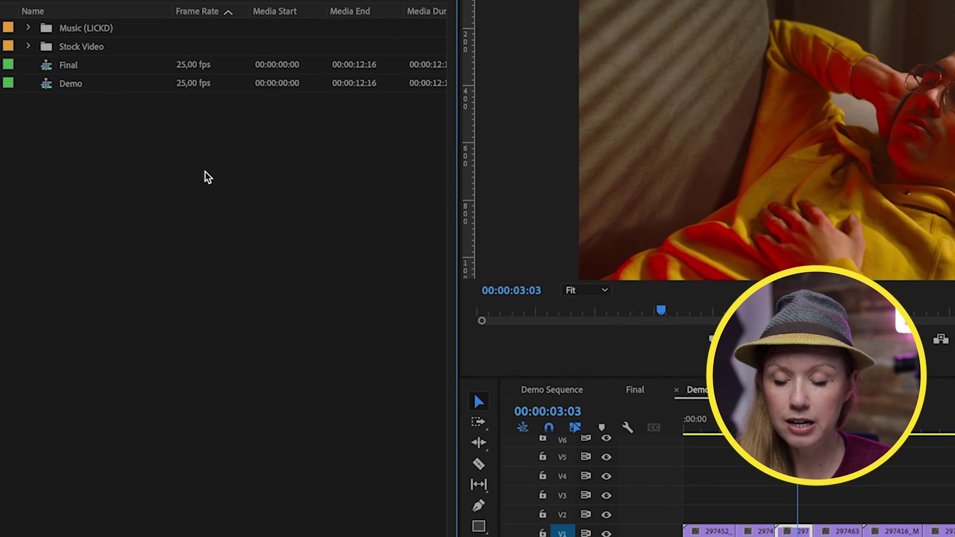
Step: Create a new black Color Matte in the Project panel
{"action": "right_click", "coordinate": [207, 174]}
{"action": "mouse_move", "coordinate": [211, 199]}
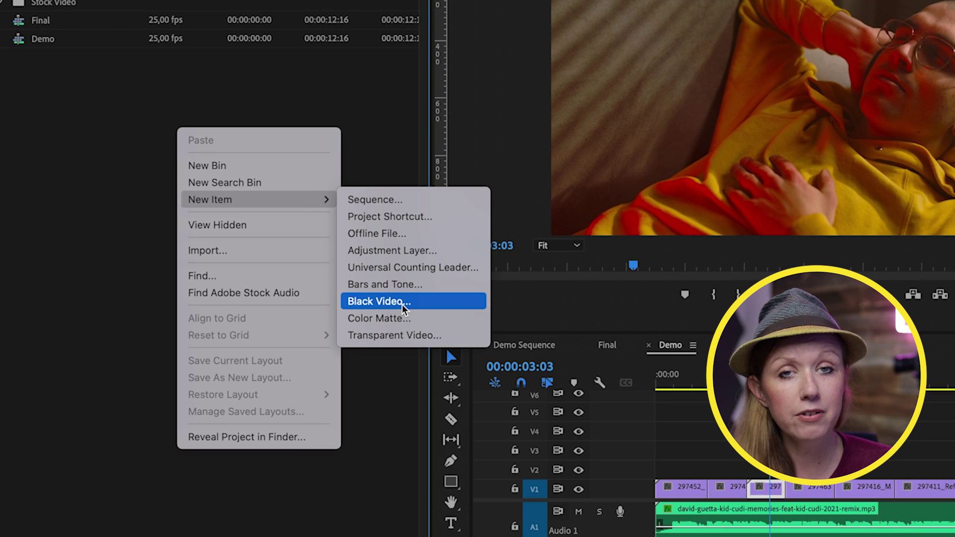
{"action": "left_click", "coordinate": [405, 318]}
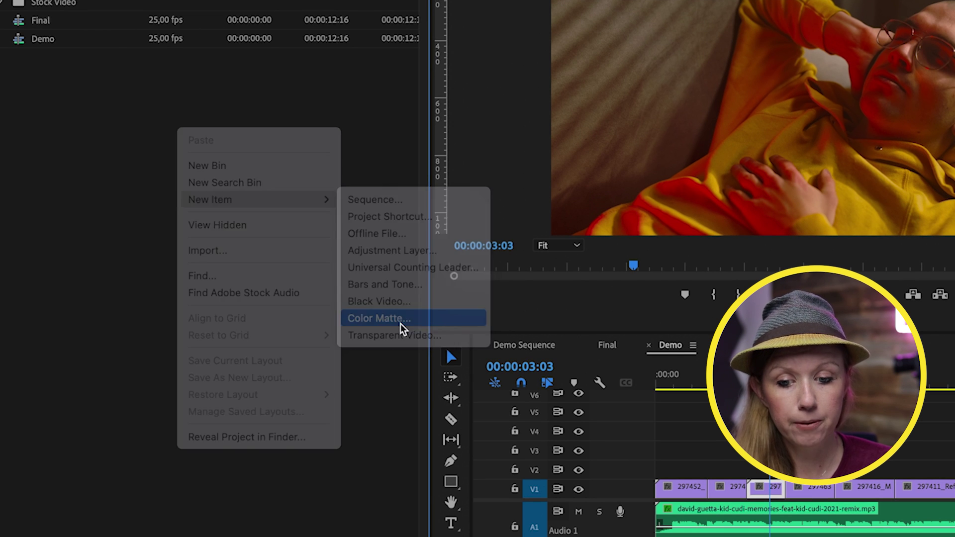
{"action": "left_click", "coordinate": [499, 282]}
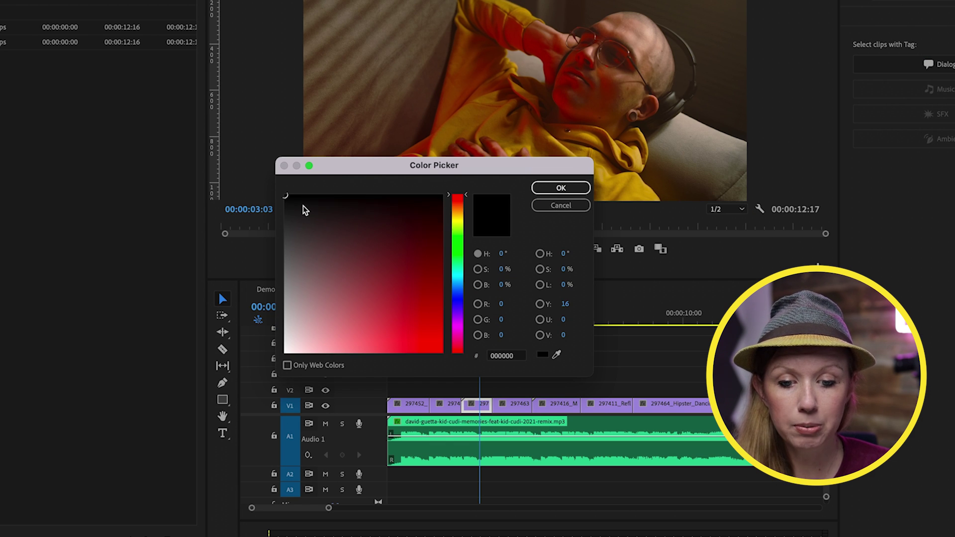
{"action": "left_click", "coordinate": [555, 191]}
{"action": "left_click", "coordinate": [502, 292]}
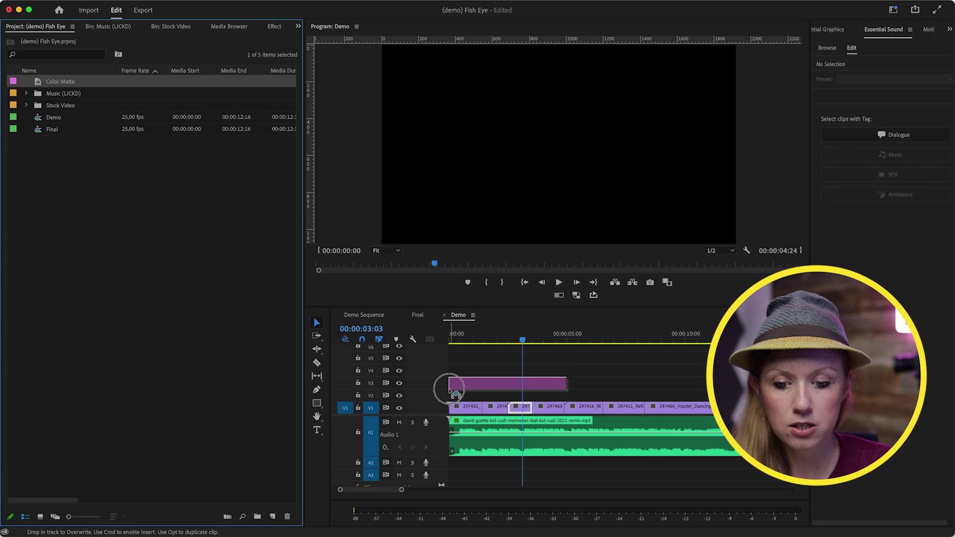
Step: Place the Color Matte on V2 above the clips and extend it to the sequence end
{"action": "left_click_drag", "start_coordinate": [426, 350], "coordinate": [455, 393]}
{"action": "left_click_drag", "start_coordinate": [560, 393], "coordinate": [746, 394]}
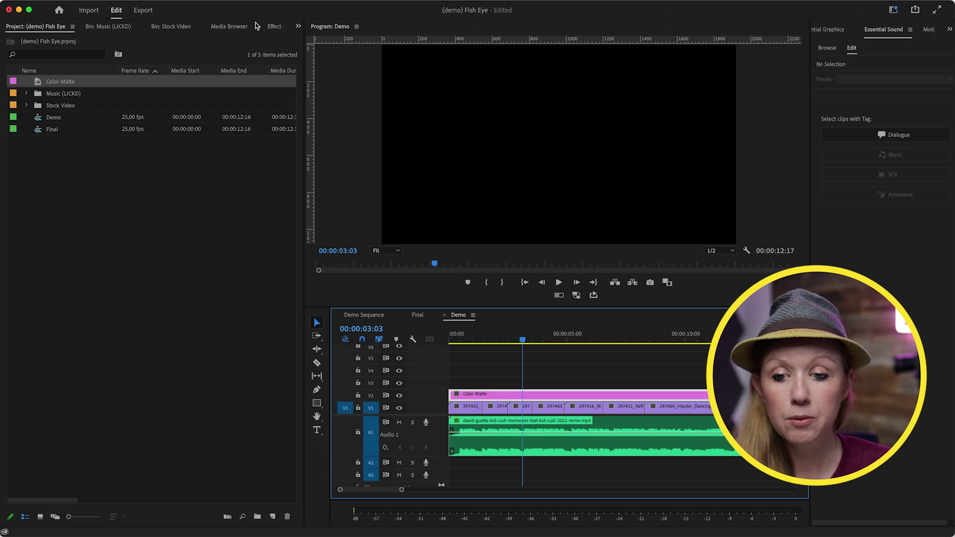
{"action": "left_click", "coordinate": [273, 26]}
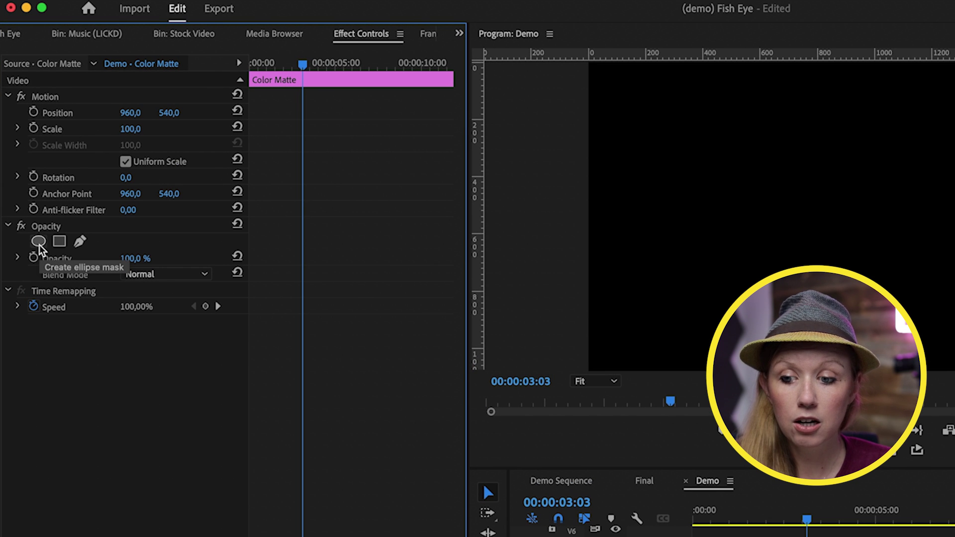
Step: Add an inverted ellipse mask to the matte, enlarged and centred to frame the footage
{"action": "left_click", "coordinate": [38, 242]}
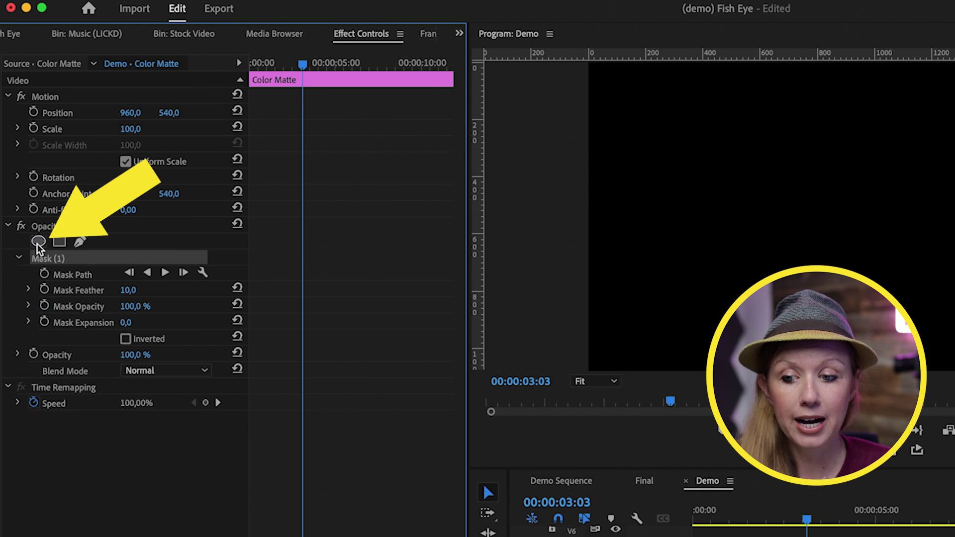
{"action": "left_click", "coordinate": [126, 340]}
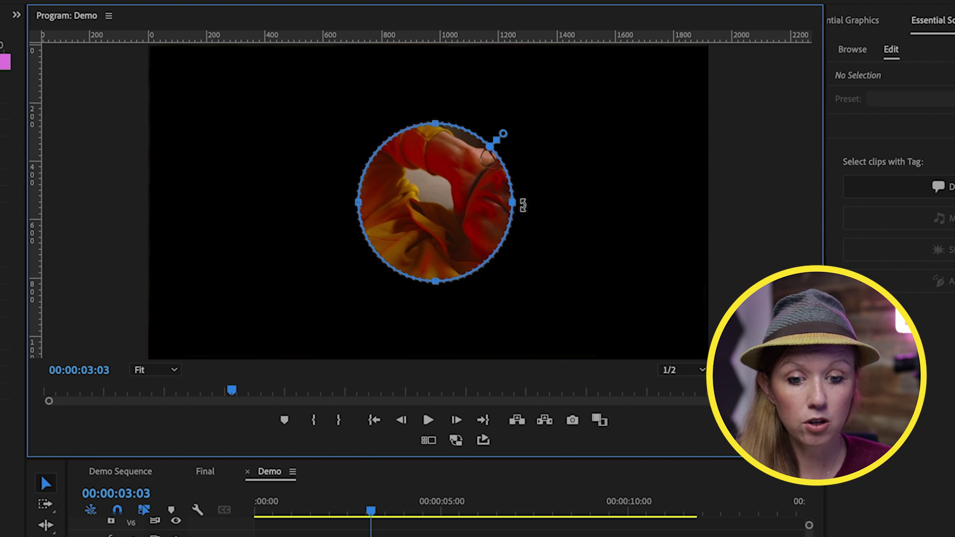
{"action": "left_click_drag", "start_coordinate": [524, 204], "coordinate": [658, 202]}
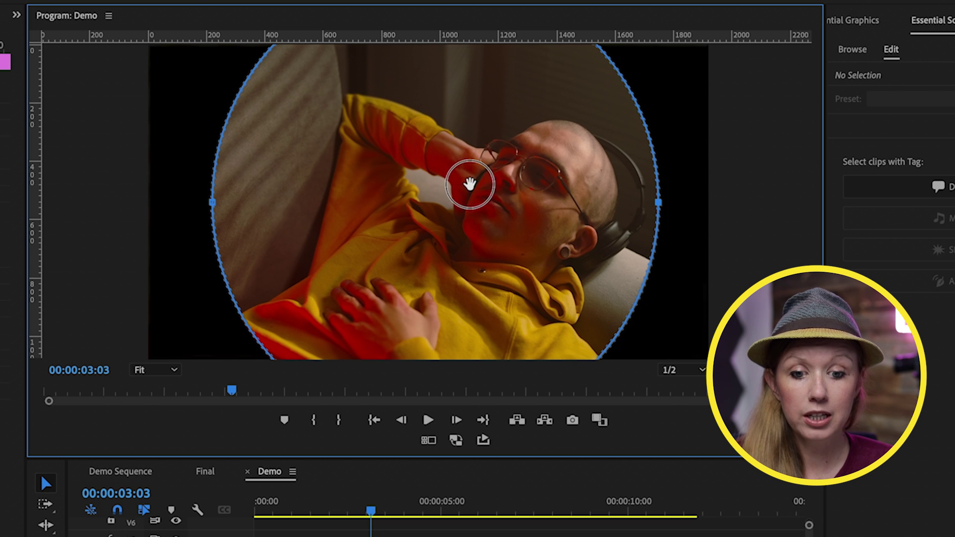
{"action": "left_click_drag", "start_coordinate": [470, 184], "coordinate": [464, 184]}
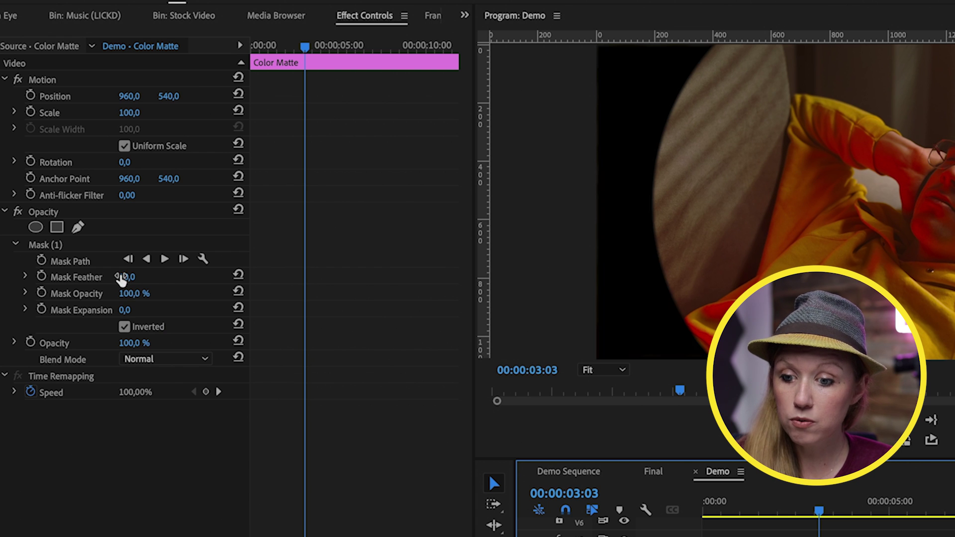
Step: Set the mask feather to 40 and move the Color Matte up to V3
{"action": "left_click", "coordinate": [82, 283]}
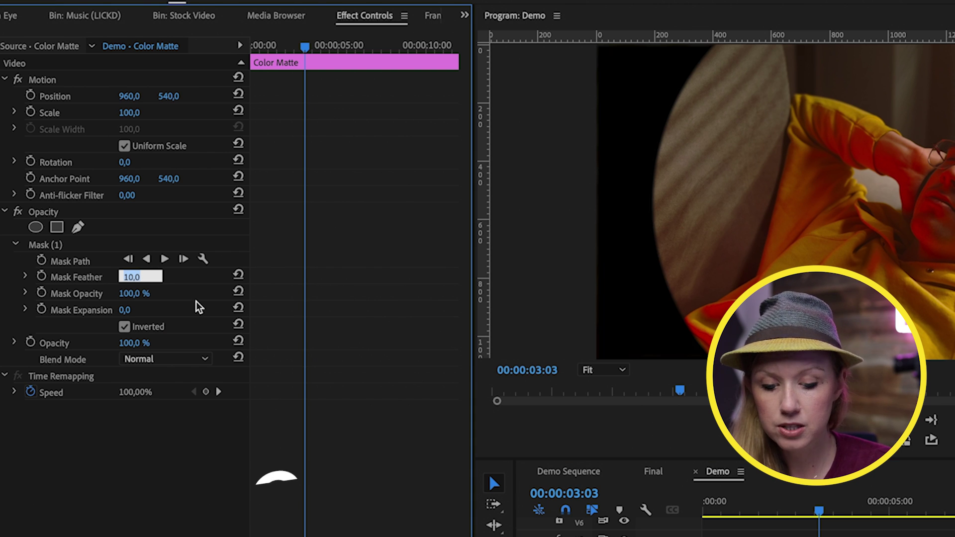
{"action": "type", "text": "40"}
{"action": "key", "text": "Return"}
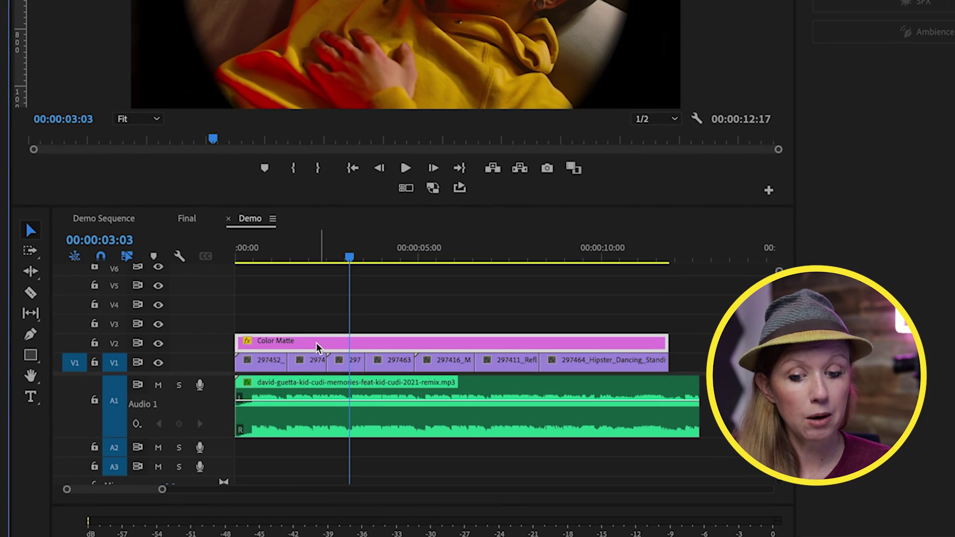
{"action": "left_click_drag", "start_coordinate": [311, 347], "coordinate": [311, 326]}
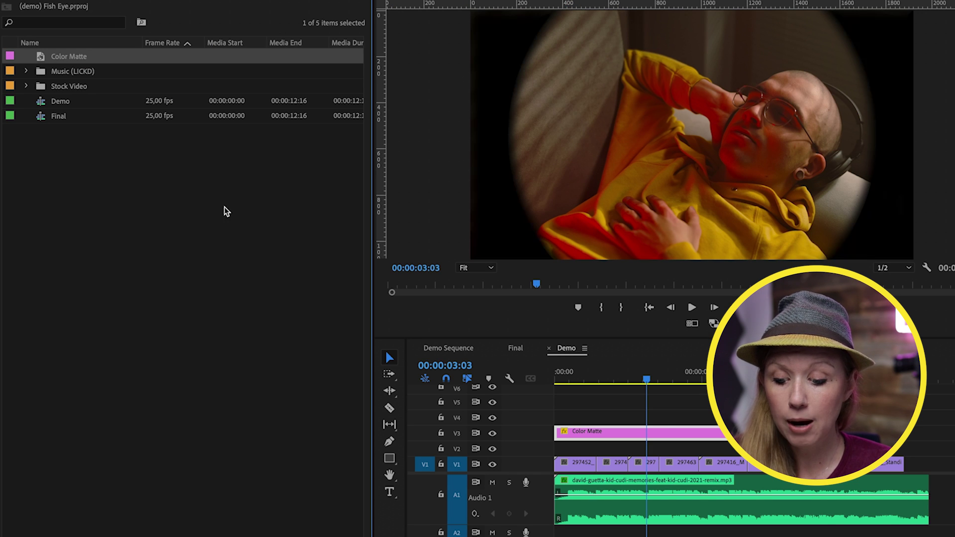
Step: Create a new Adjustment Layer in the Project panel
{"action": "right_click", "coordinate": [224, 209]}
{"action": "mouse_move", "coordinate": [248, 258]}
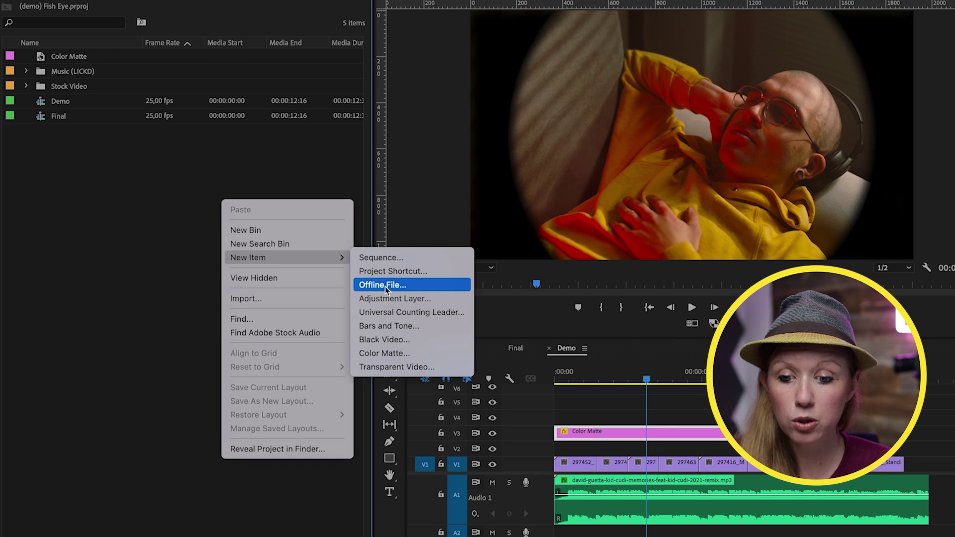
{"action": "left_click", "coordinate": [390, 299]}
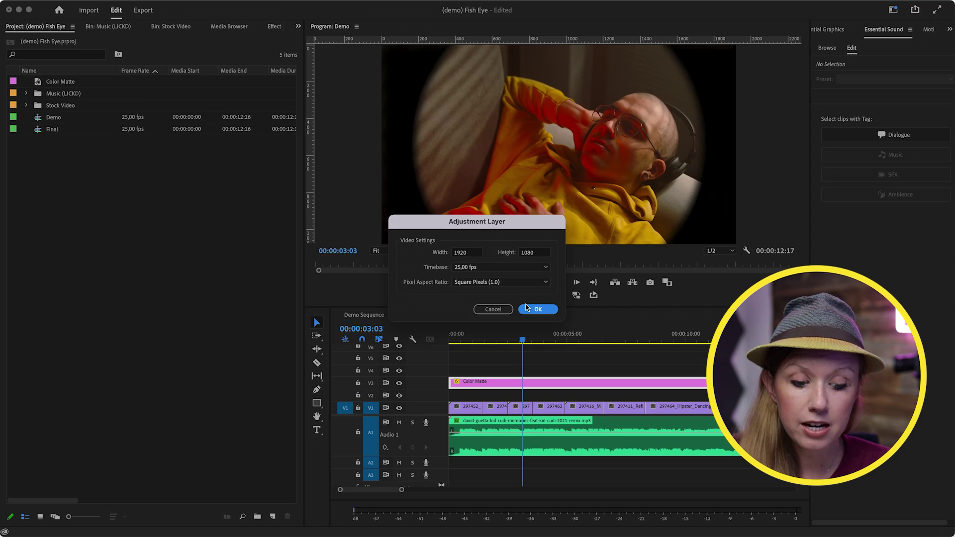
{"action": "left_click", "coordinate": [531, 310]}
Step: Place the Adjustment Layer on V2 and extend it to the sequence end
{"action": "mouse_move", "coordinate": [64, 82]}
{"action": "left_mouse_down"}
{"action": "mouse_move", "coordinate": [469, 370]}
{"action": "mouse_move", "coordinate": [450, 396]}
{"action": "left_mouse_up"}
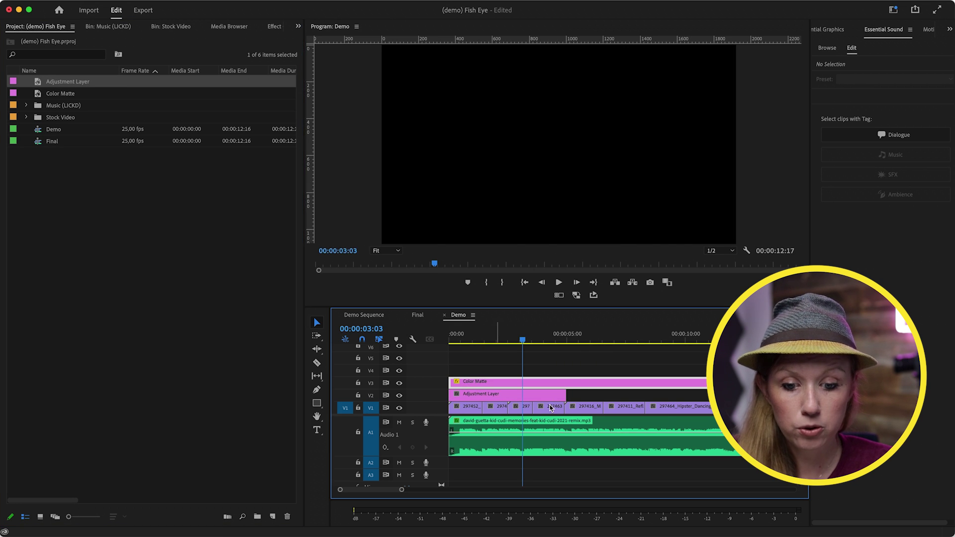
{"action": "left_click_drag", "start_coordinate": [566, 396], "coordinate": [706, 391]}
{"action": "left_click_drag", "start_coordinate": [566, 396], "coordinate": [693, 400]}
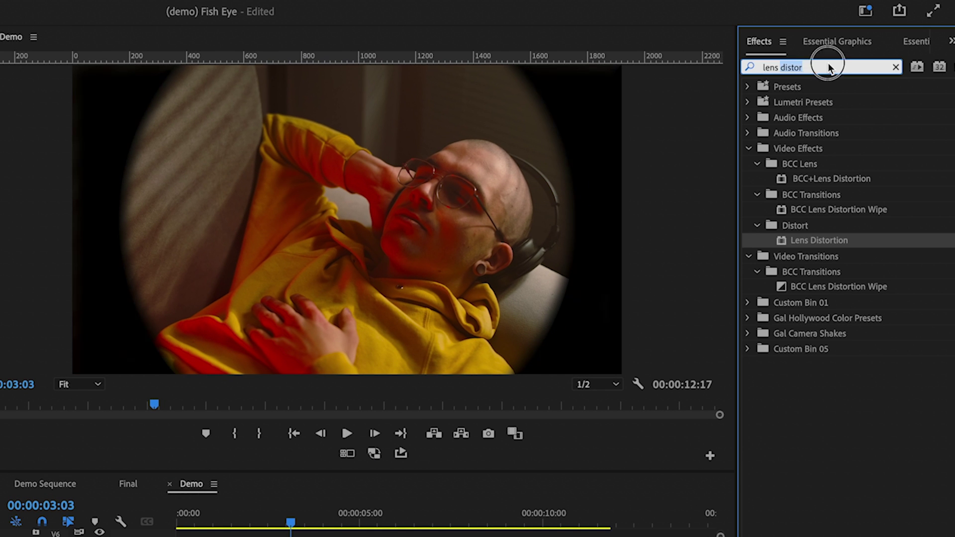
Step: Apply Spherize to the adjustment layer and adjust its radius to about 845
{"action": "type", "text": "spheri"}
{"action": "left_click", "coordinate": [808, 179]}
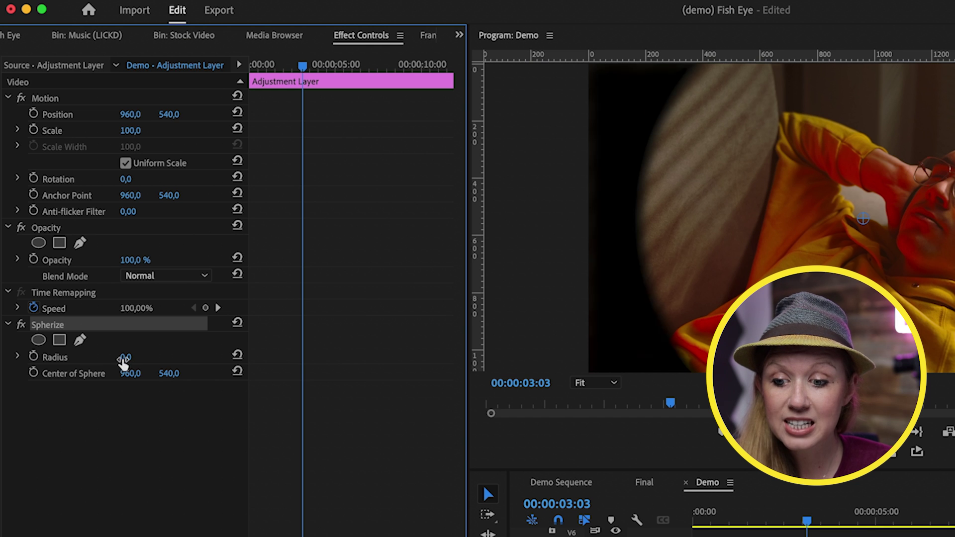
{"action": "left_click_drag", "start_coordinate": [130, 357], "coordinate": [142, 358]}
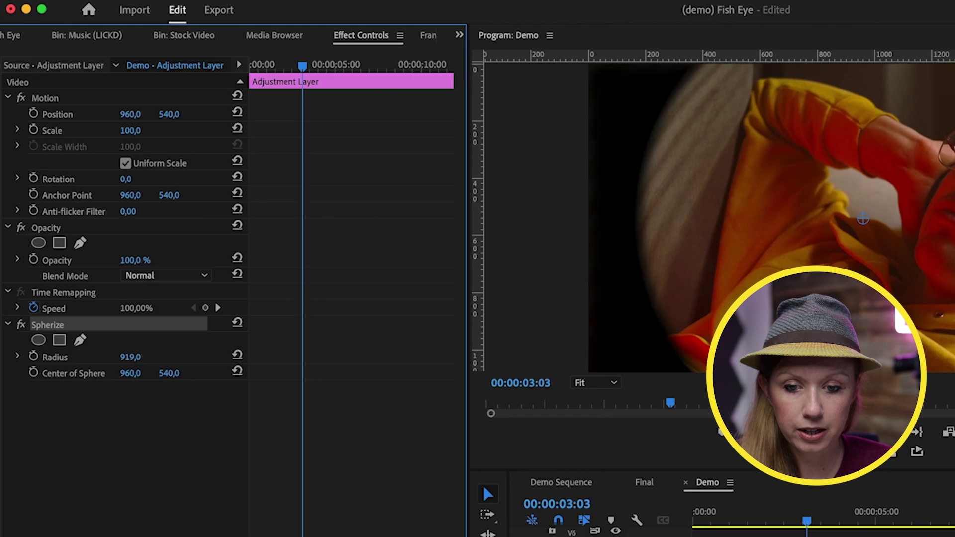
{"action": "left_click_drag", "start_coordinate": [142, 357], "coordinate": [127, 357]}
{"action": "left_click_drag", "start_coordinate": [112, 285], "coordinate": [125, 285]}
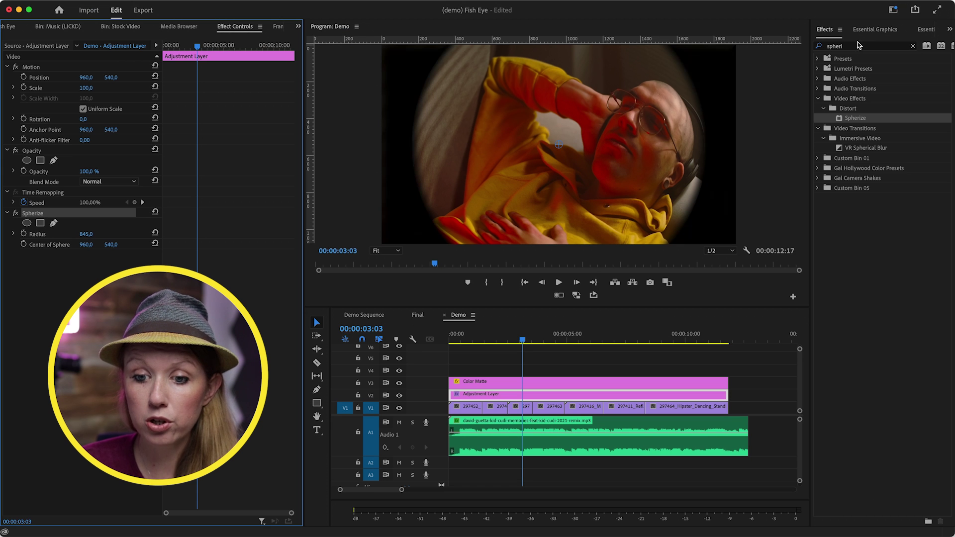
Step: Apply Lens Distortion with curvature 37 to the adjustment layer
{"action": "key", "text": "BackSpace"}
{"action": "key", "text": "BackSpace"}
{"action": "key", "text": "BackSpace"}
{"action": "type", "text": "lens"}
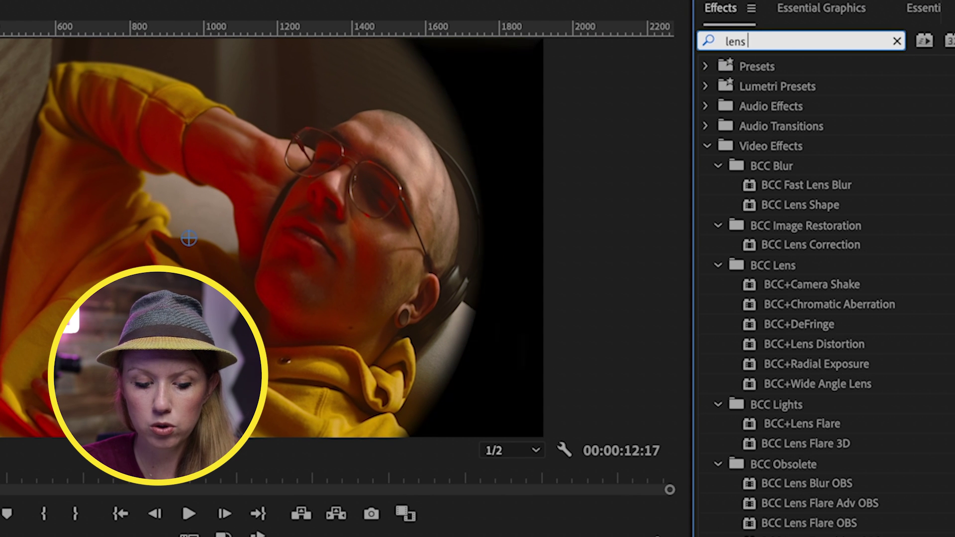
{"action": "type", "text": " dist"}
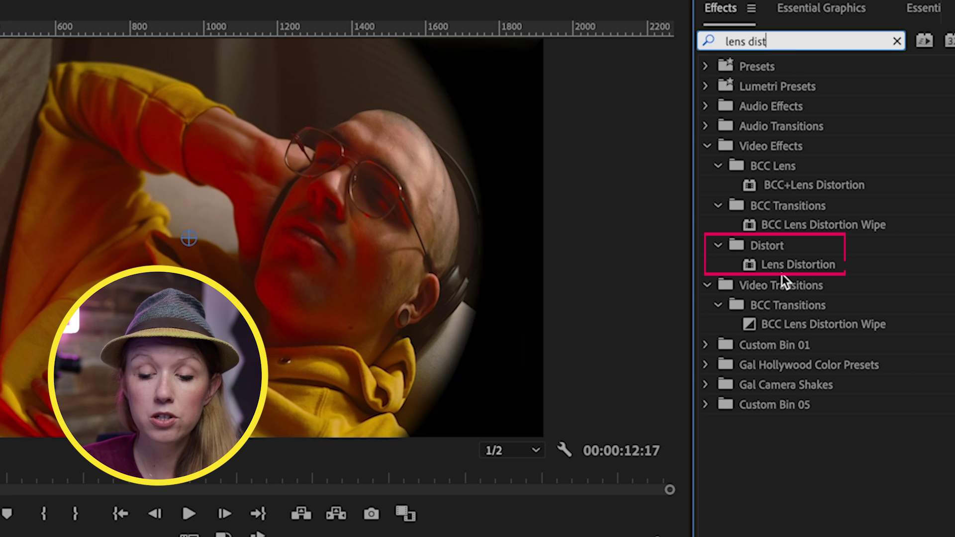
{"action": "left_click", "coordinate": [781, 268]}
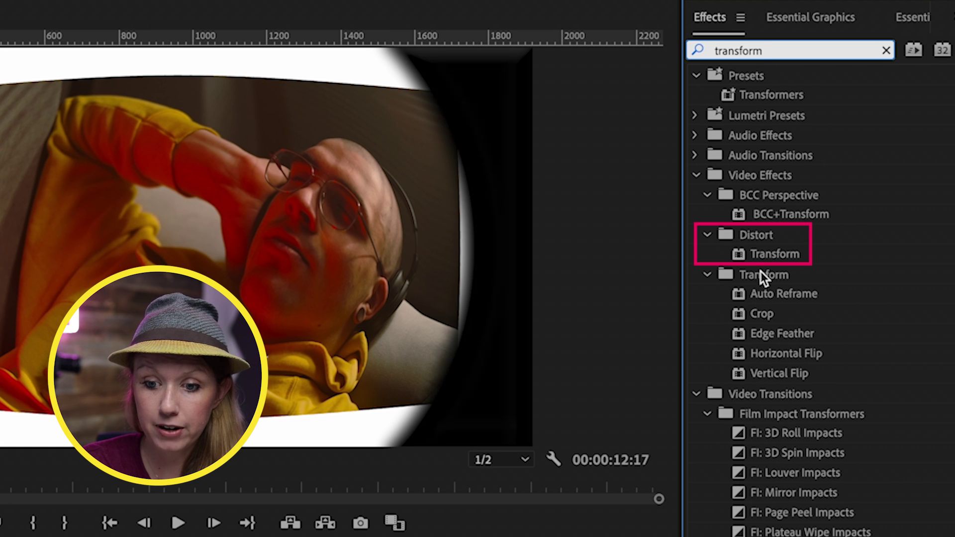
Step: Add a Transform effect to the adjustment layer, scaled to about 121
{"action": "left_click", "coordinate": [770, 256]}
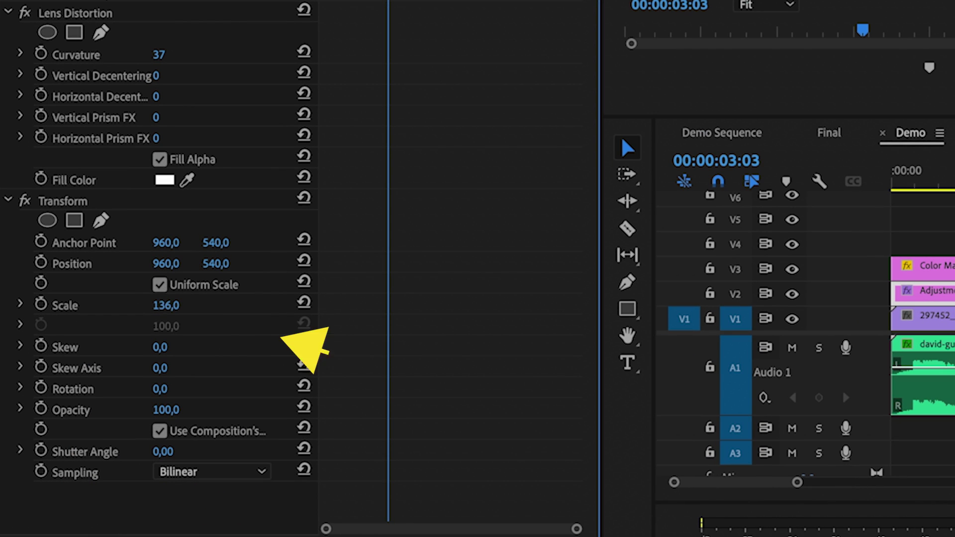
{"action": "left_click_drag", "start_coordinate": [184, 306], "coordinate": [179, 307]}
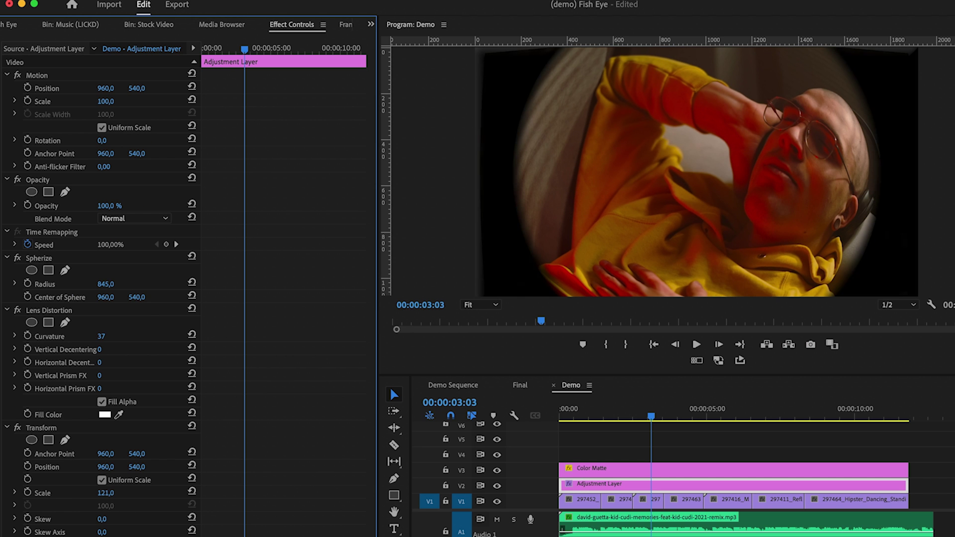
{"action": "left_click", "coordinate": [7, 349]}
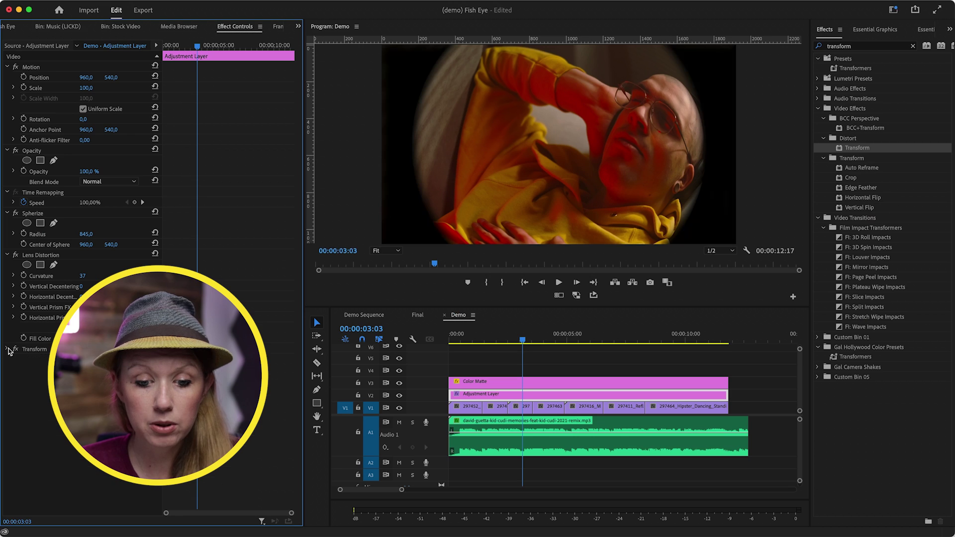
{"action": "left_click", "coordinate": [467, 340]}
Step: Move the first clip's Position X to about 1040 and shift clip 297416 left to 866
{"action": "left_click", "coordinate": [473, 409]}
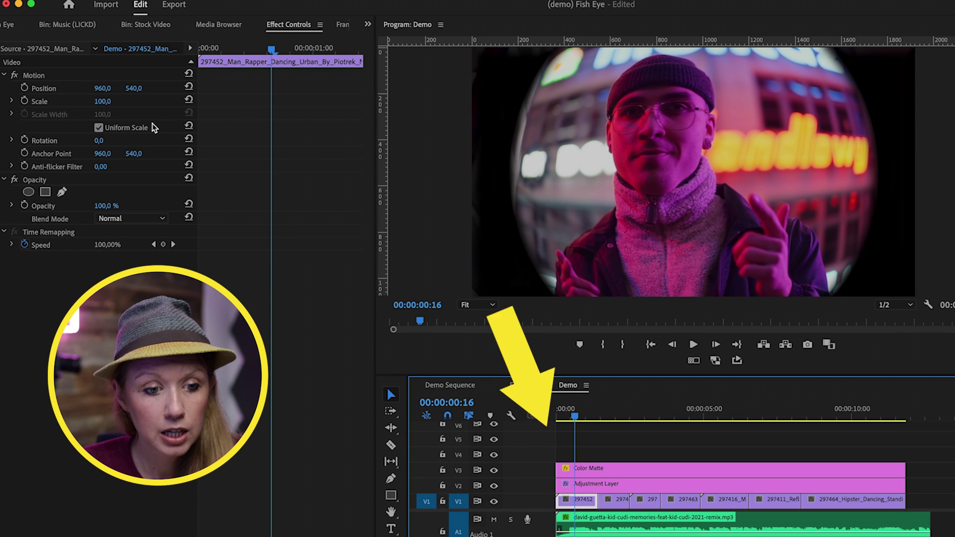
{"action": "left_click", "coordinate": [103, 88]}
{"action": "type", "text": "975"}
{"action": "key", "text": "Return"}
{"action": "left_click_drag", "start_coordinate": [105, 88], "coordinate": [138, 88]}
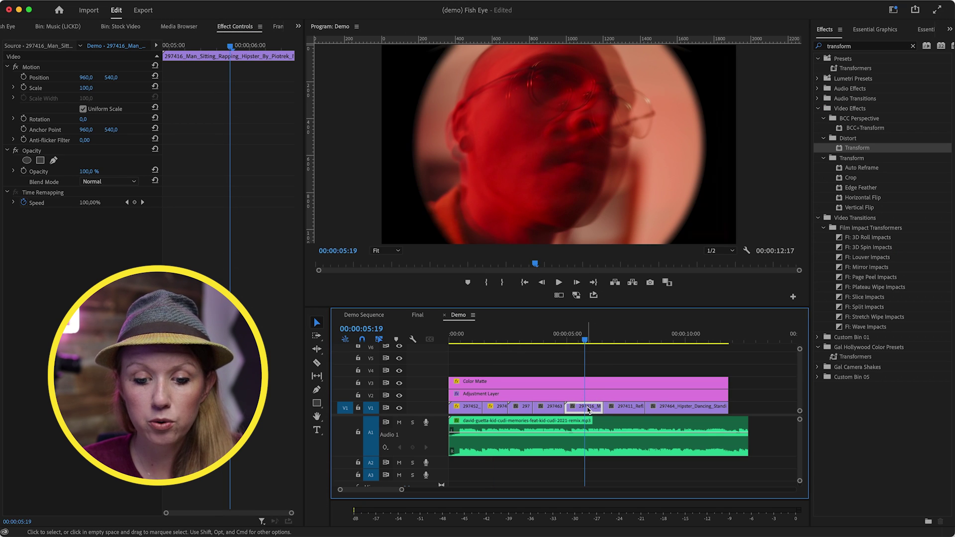
{"action": "left_click_drag", "start_coordinate": [87, 77], "coordinate": [58, 77]}
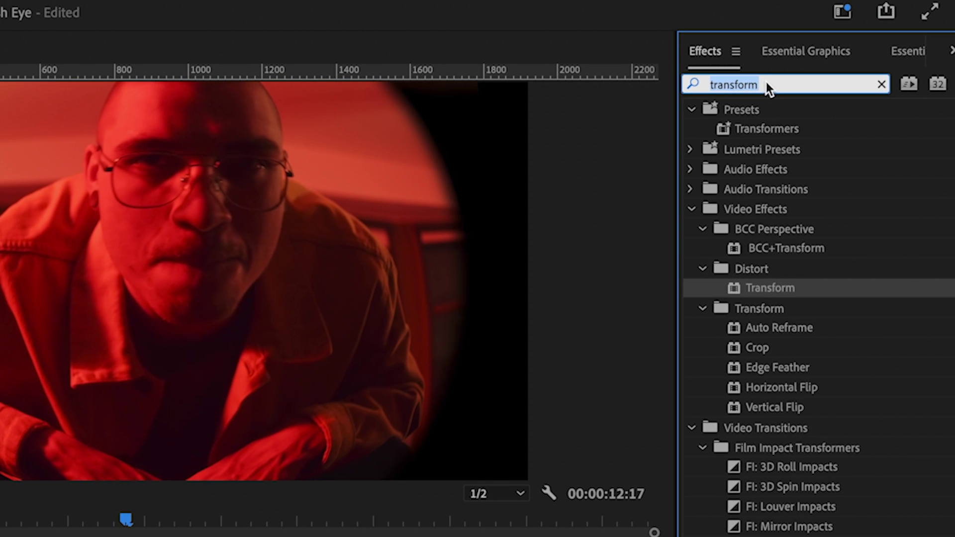
Step: Apply Gaussian Blur with an enlarged ellipse mask and Blurriness about 77 to the adjustment layer
{"action": "type", "text": "gaus"}
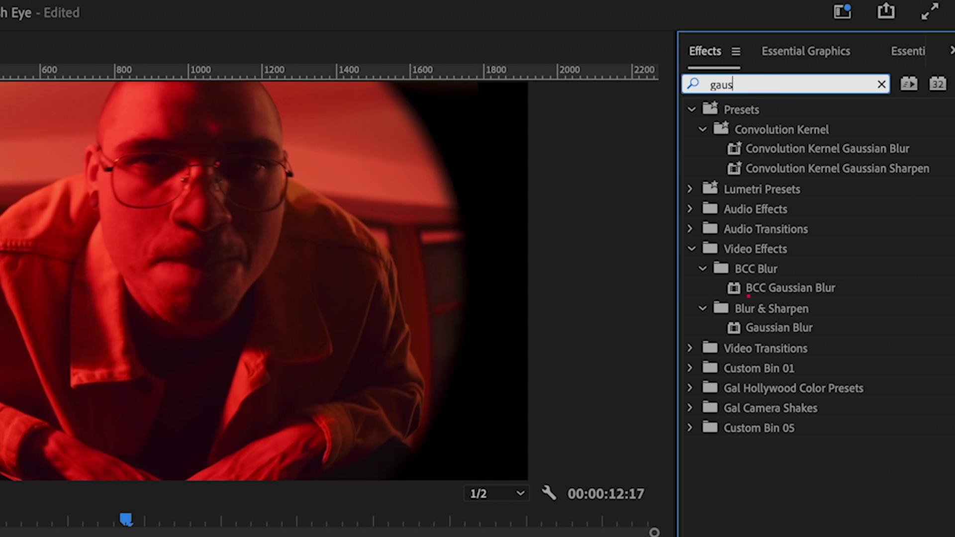
{"action": "type", "text": "si"}
{"action": "left_click", "coordinate": [736, 329]}
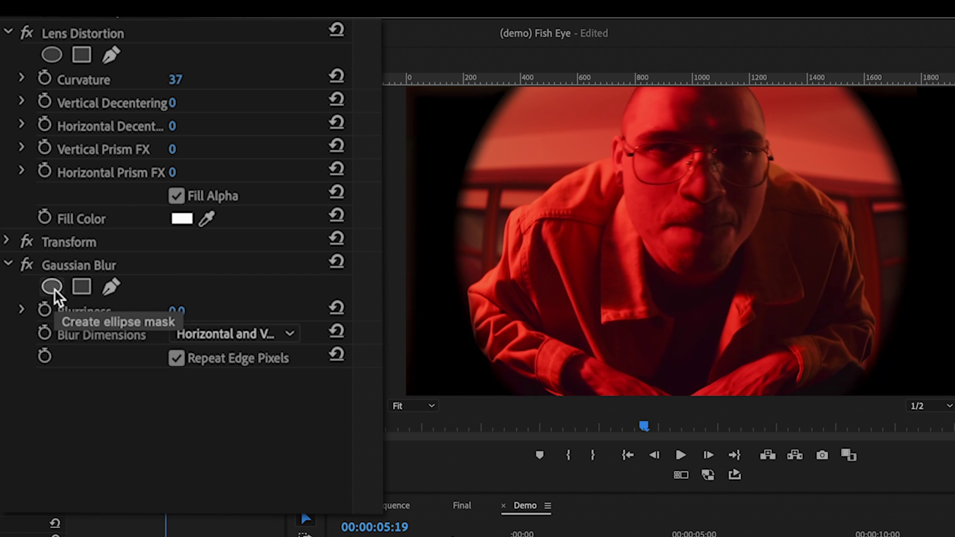
{"action": "left_click", "coordinate": [52, 288]}
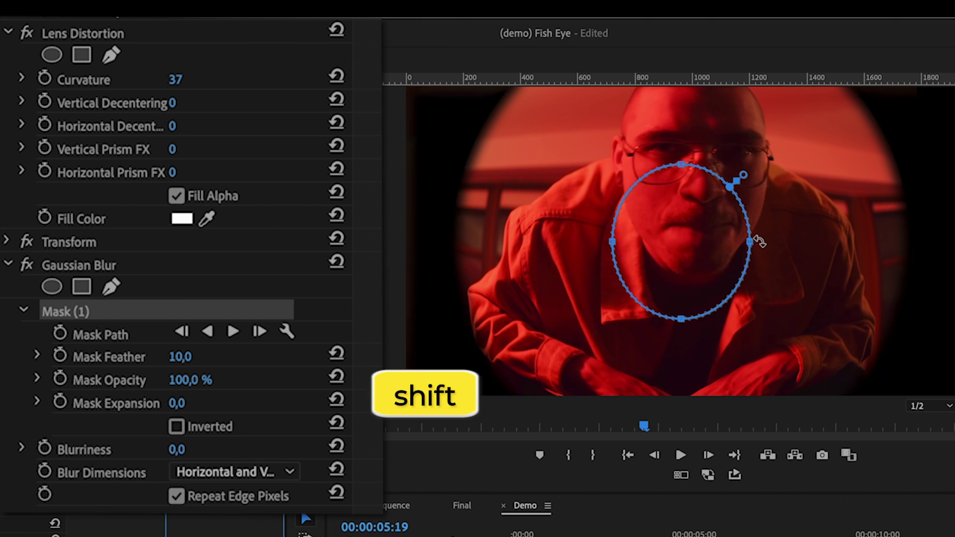
{"action": "left_click_drag", "start_coordinate": [757, 242], "coordinate": [877, 245]}
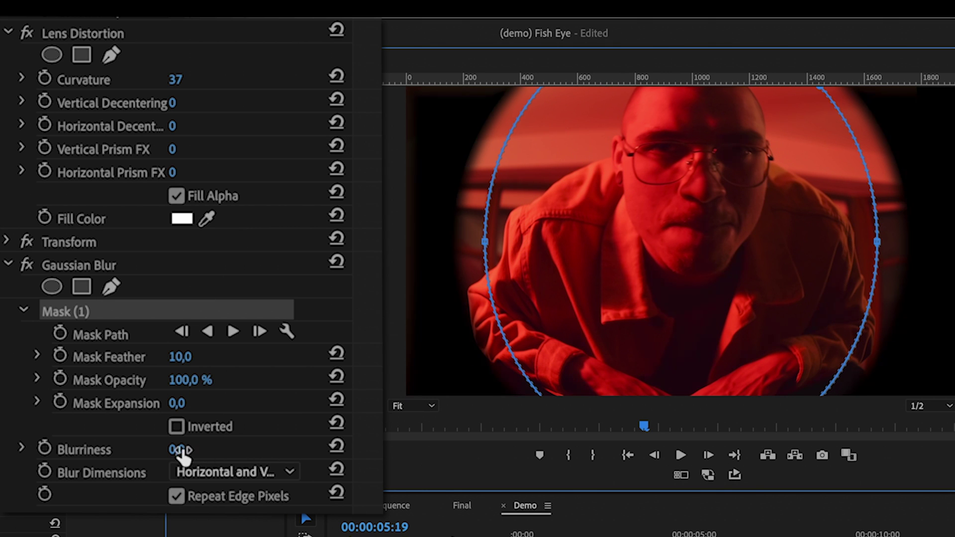
{"action": "left_click_drag", "start_coordinate": [181, 449], "coordinate": [260, 465]}
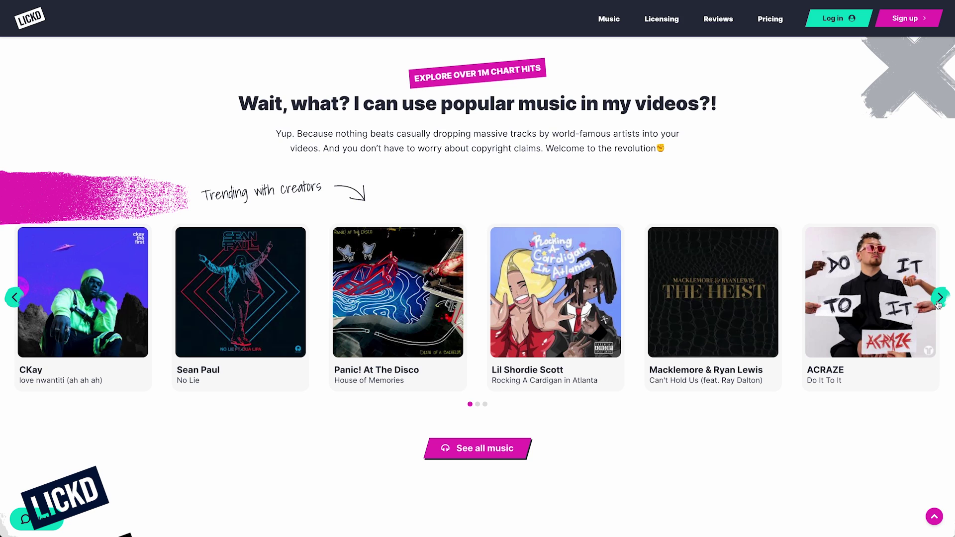
Step: Browse Lickd's trending carousel and scroll toward the Spotify-popularity track search
{"action": "left_click", "coordinate": [941, 299]}
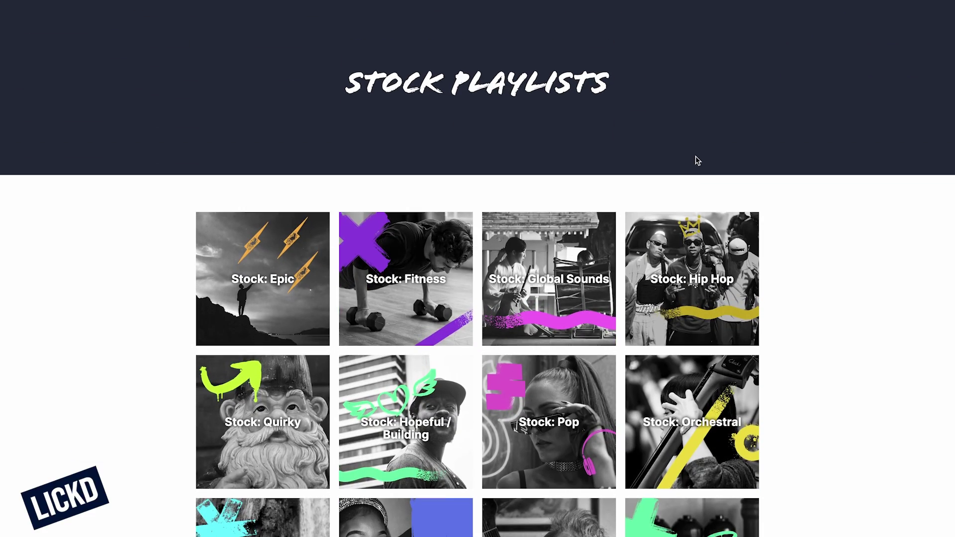
{"action": "scroll", "coordinate": [806, 358], "scroll_direction": "down", "scroll_amount": 3}
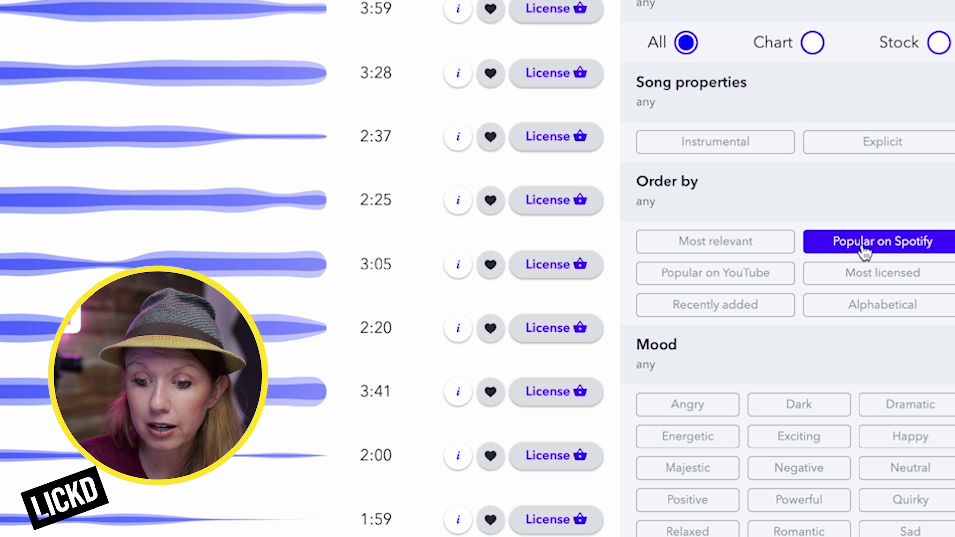
{"action": "left_click", "coordinate": [715, 274]}
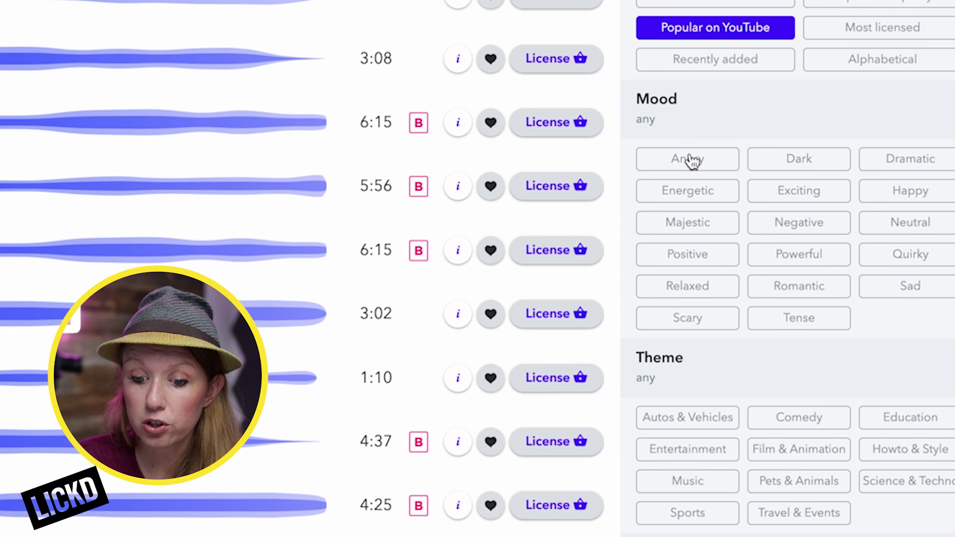
{"action": "scroll", "coordinate": [725, 367], "scroll_direction": "down", "scroll_amount": 5}
{"action": "scroll", "coordinate": [728, 364], "scroll_direction": "down", "scroll_amount": 2}
{"action": "scroll", "coordinate": [726, 365], "scroll_direction": "down", "scroll_amount": 5}
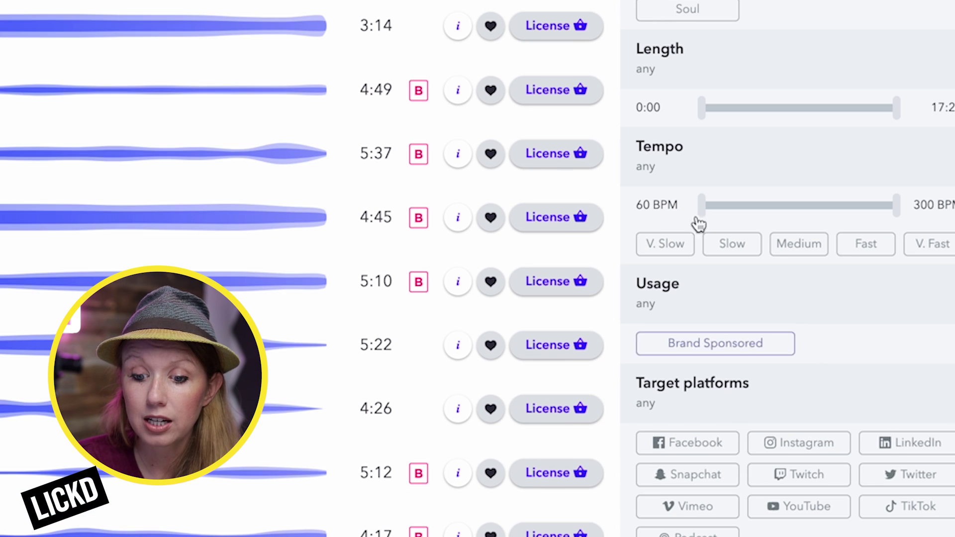
{"action": "scroll", "coordinate": [727, 358], "scroll_direction": "down", "scroll_amount": 1}
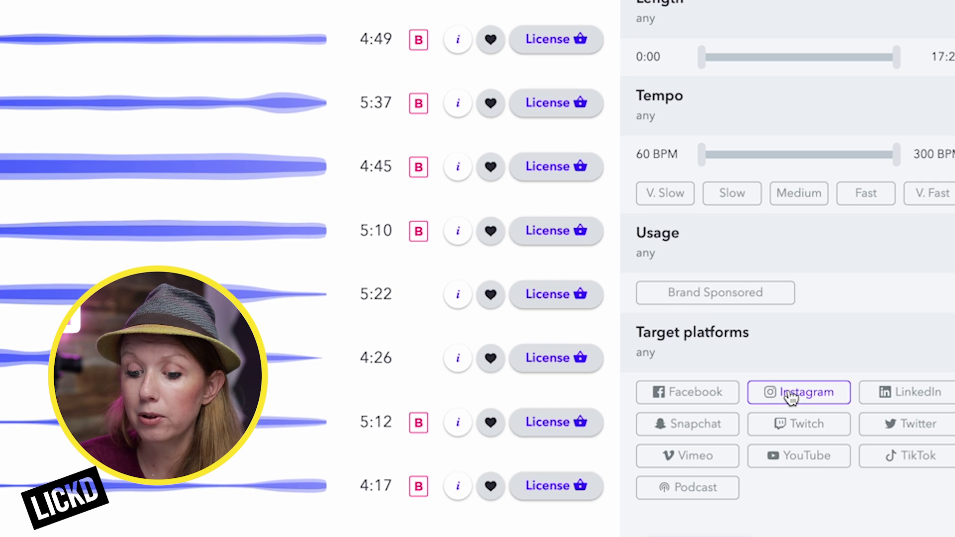
{"action": "scroll", "coordinate": [796, 368], "scroll_direction": "up", "scroll_amount": 10}
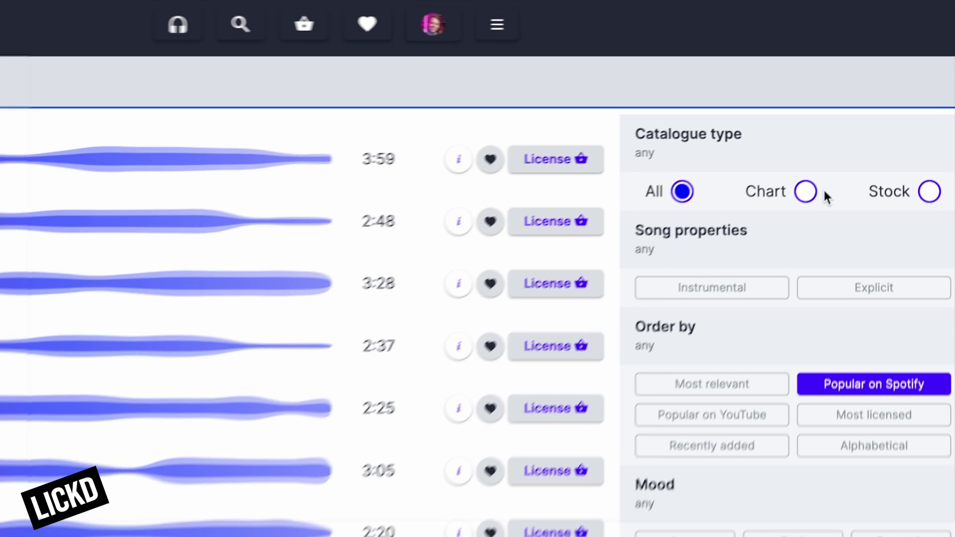
{"action": "left_click", "coordinate": [872, 105]}
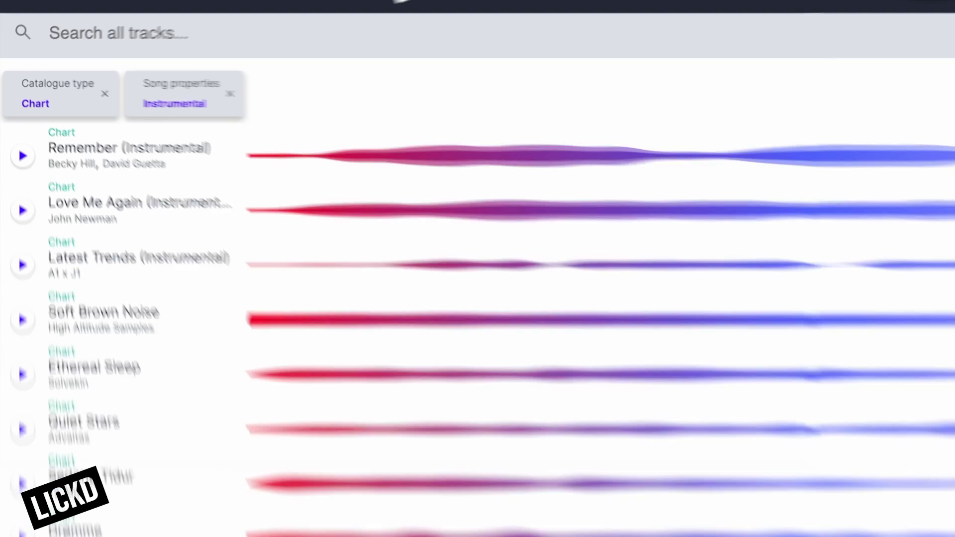
Step: Scroll through the instrumental chart results to ambient tracks like 'Soft Brown Noise'
{"action": "scroll", "coordinate": [554, 202], "scroll_direction": "down", "scroll_amount": 3}
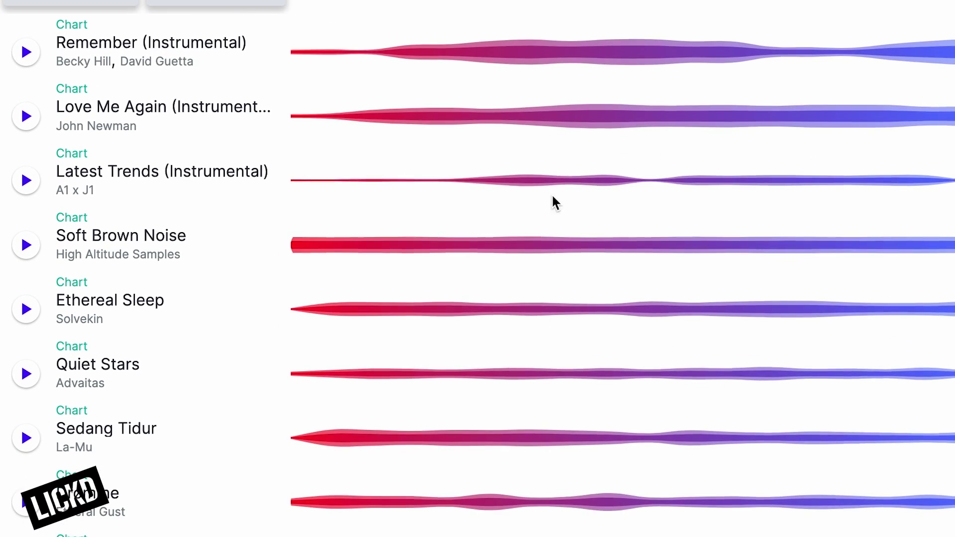
{"action": "scroll", "coordinate": [47, 19], "scroll_direction": "down", "scroll_amount": 2}
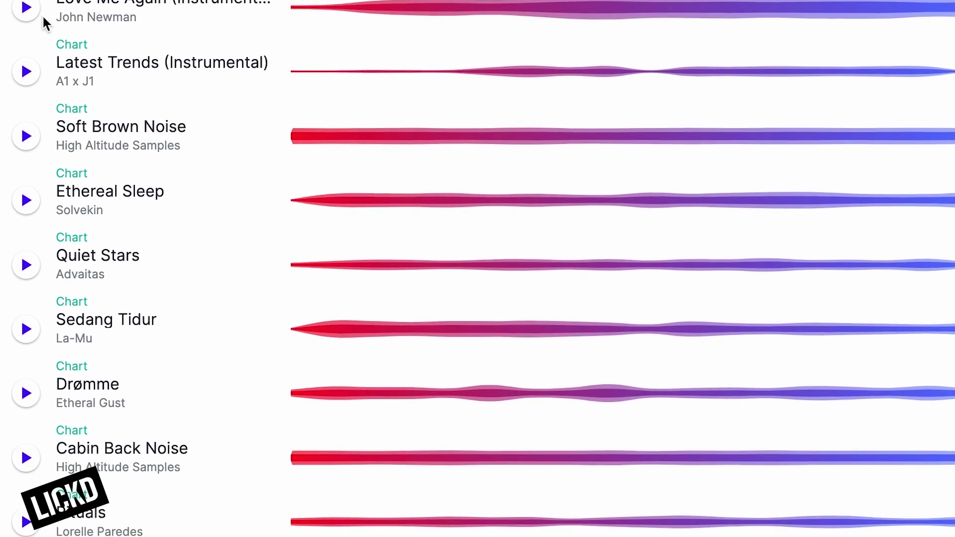